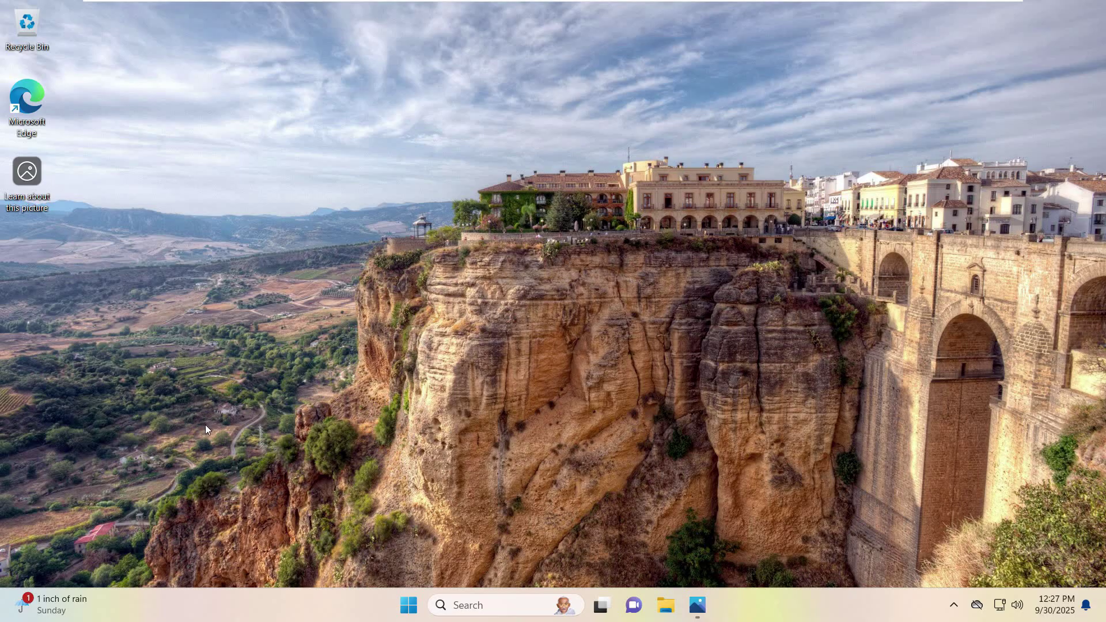
Search 'update' and go to Windows Update Advanced options, then Optional updates
{"action": "left_click", "coordinate": [415, 609]}
{"action": "type", "text": "update"}
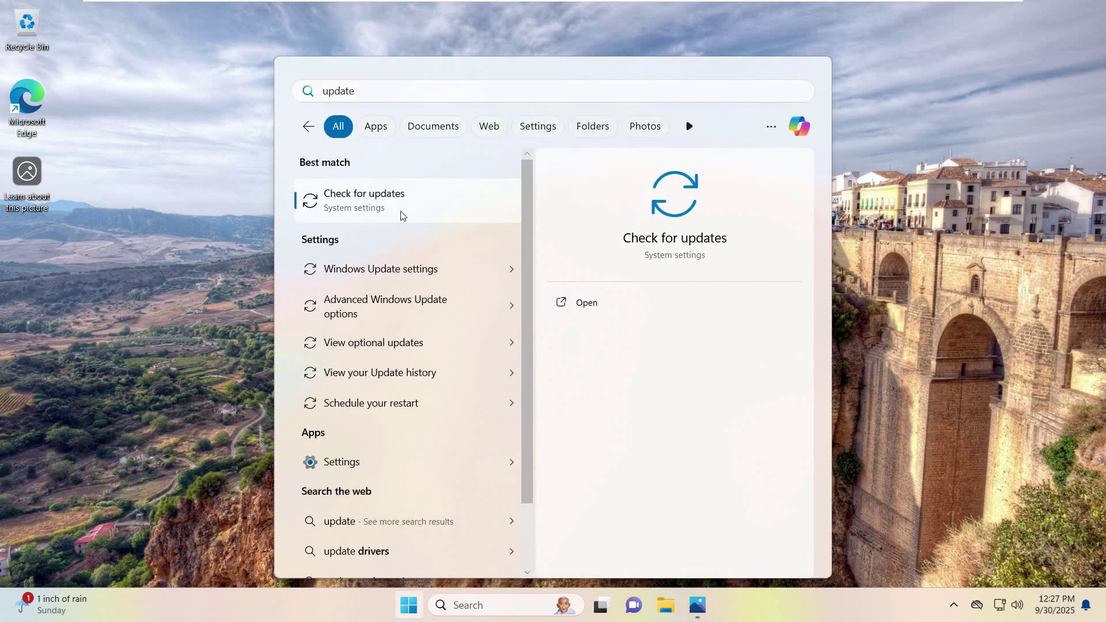
{"action": "left_click", "coordinate": [620, 222]}
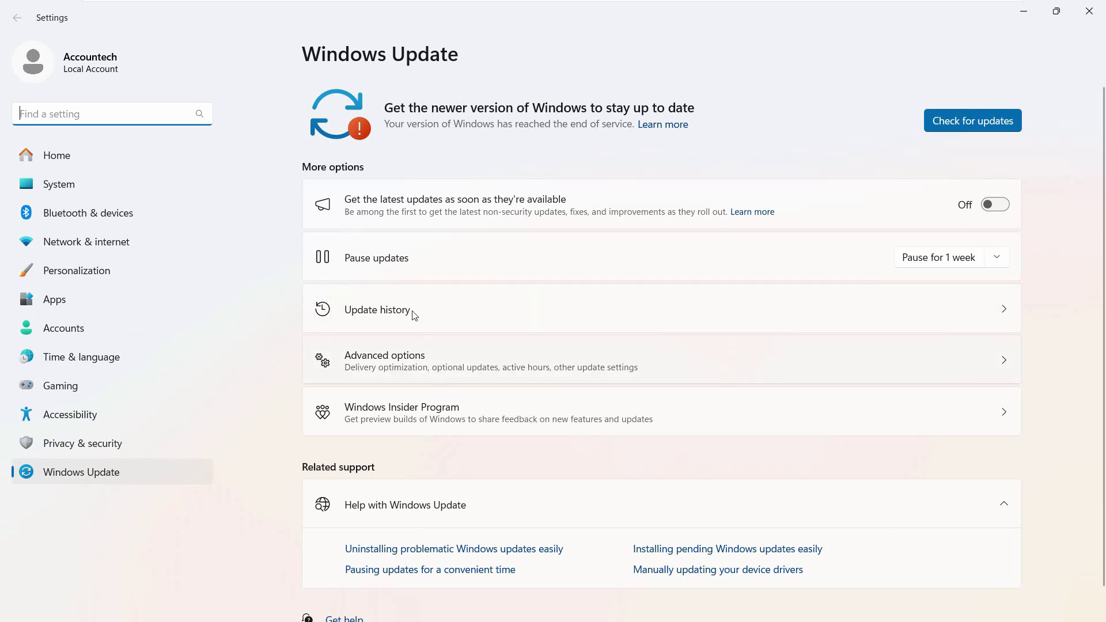
{"action": "left_click", "coordinate": [378, 364]}
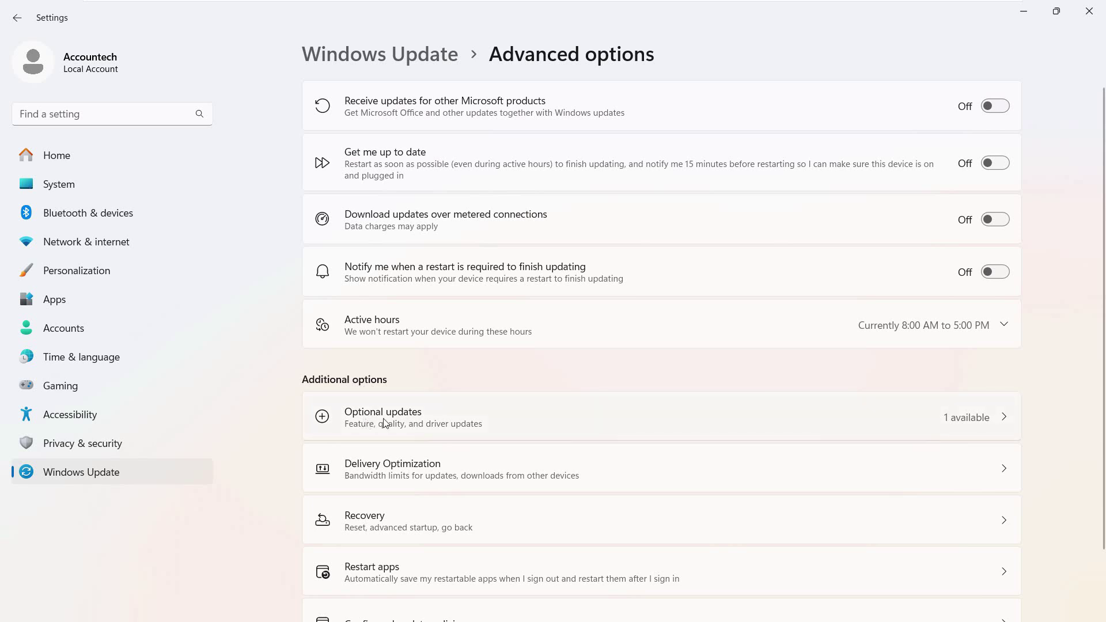
{"action": "left_click", "coordinate": [428, 425]}
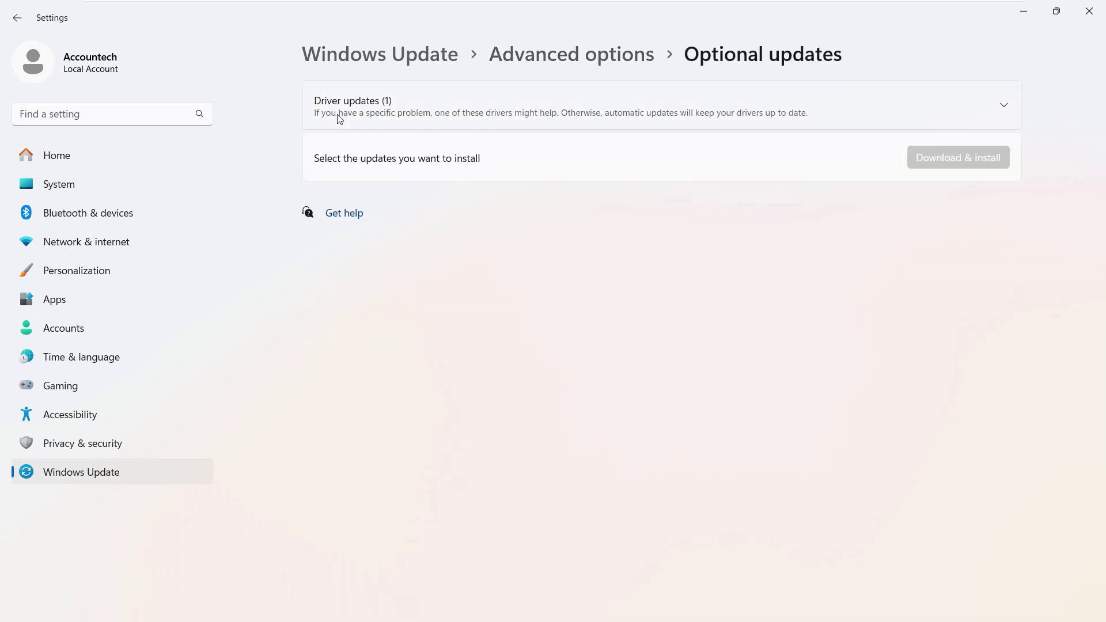
Tick the Broadcom display driver under Driver updates, Download & install it, and close Settings
{"action": "left_click", "coordinate": [1005, 107]}
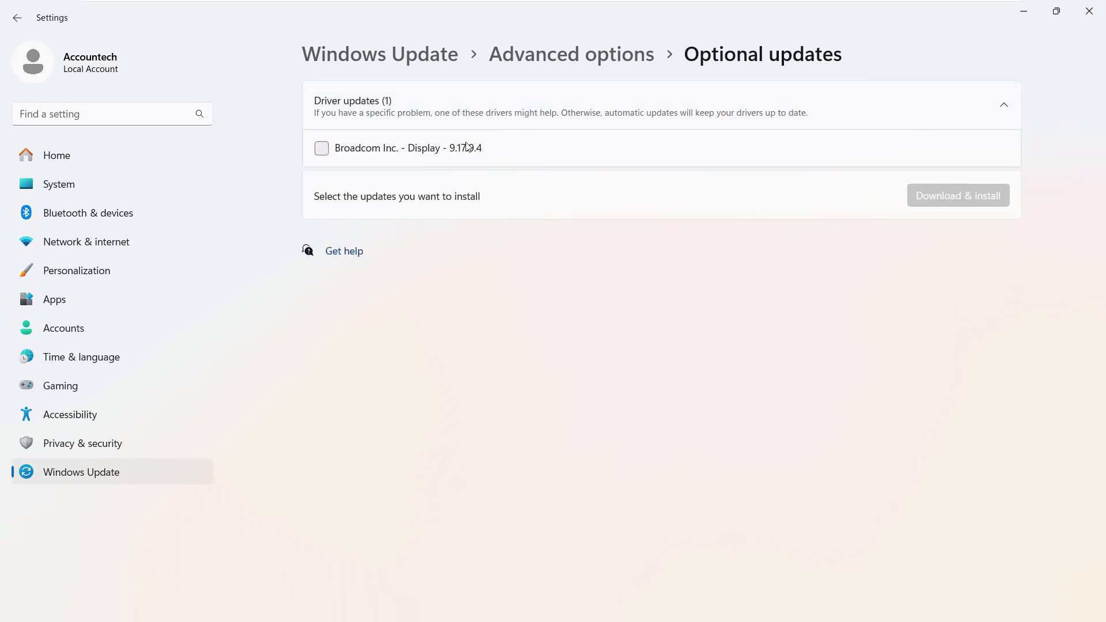
{"action": "left_click", "coordinate": [321, 150]}
{"action": "left_click", "coordinate": [979, 199]}
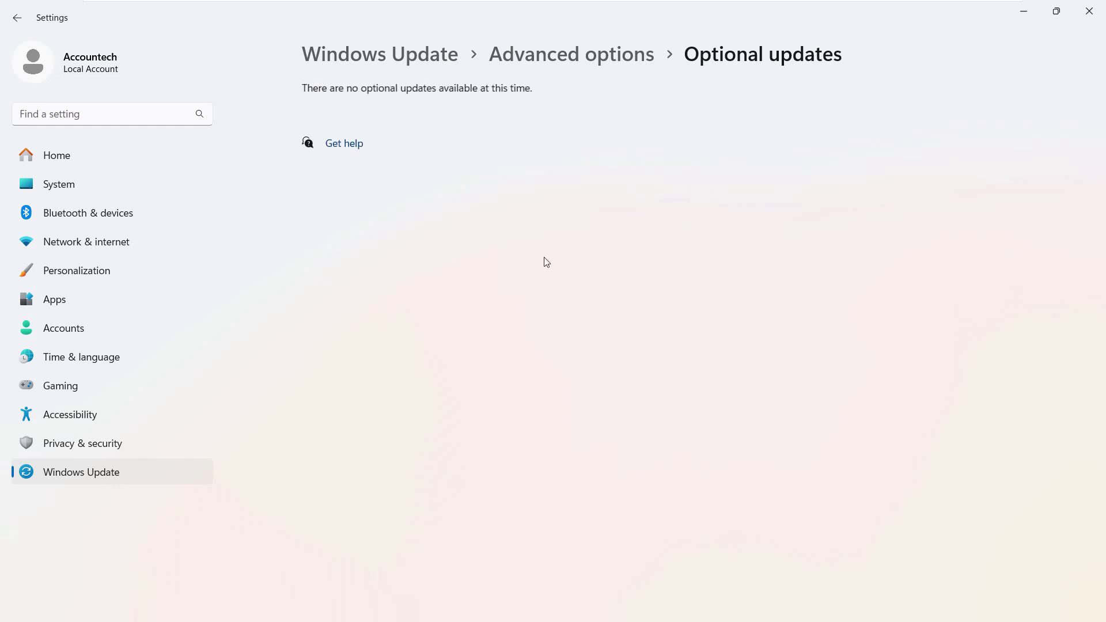
{"action": "left_click", "coordinate": [1093, 17]}
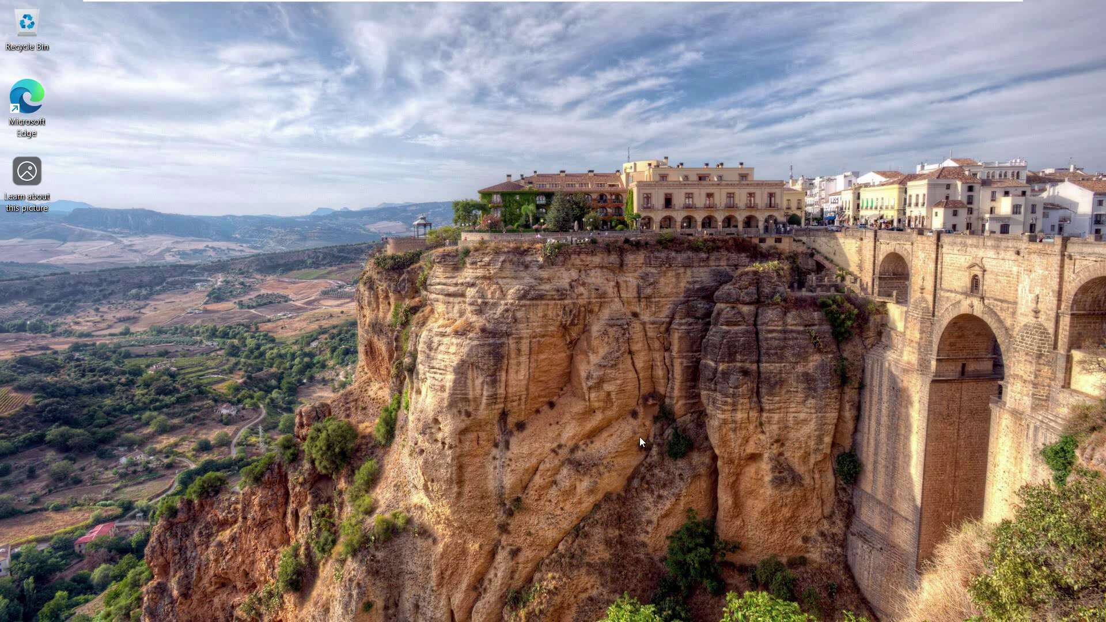
Launch 'cmd' with Run as administrator, approve UAC, and drag the console toward the centre
{"action": "key", "text": "super"}
{"action": "type", "text": "cmd"}
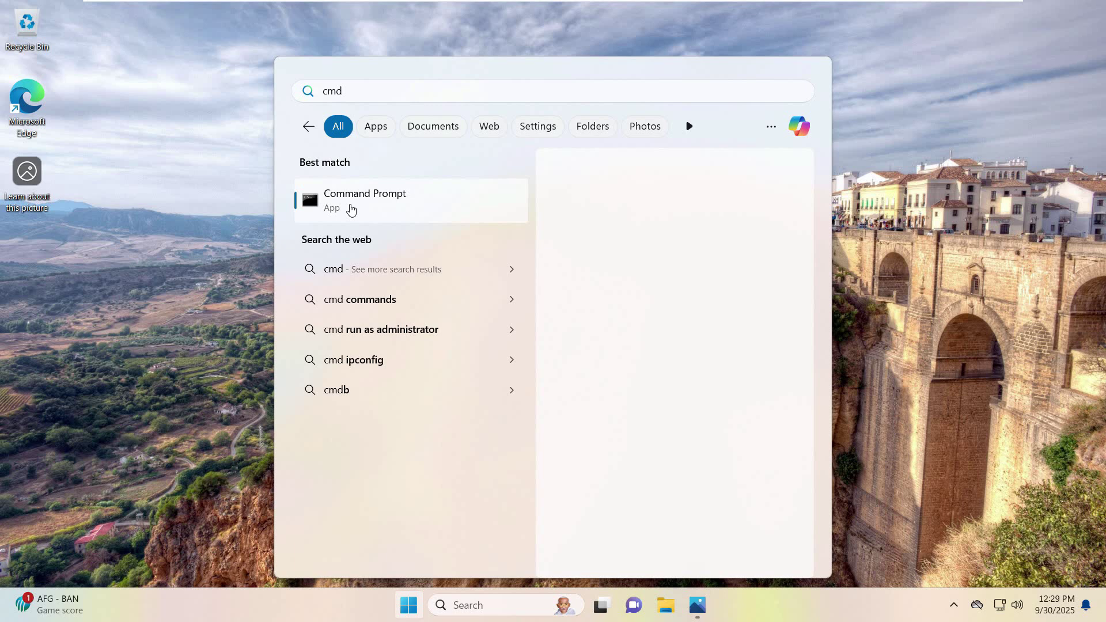
{"action": "right_click", "coordinate": [351, 209]}
{"action": "left_click", "coordinate": [409, 217]}
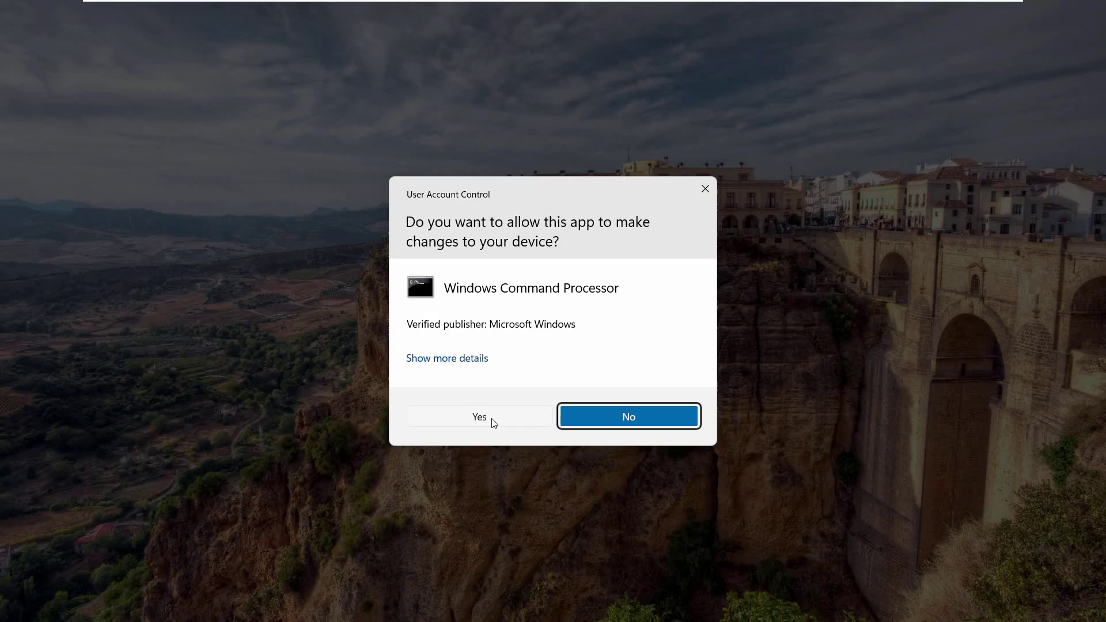
{"action": "left_click", "coordinate": [479, 418]}
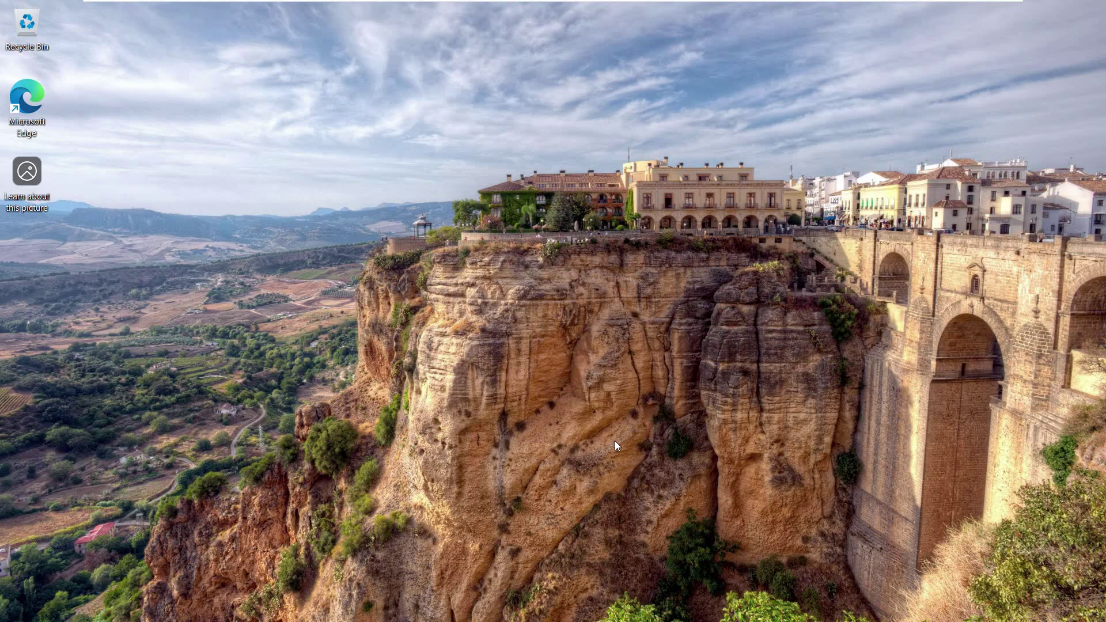
{"action": "left_click_drag", "start_coordinate": [423, 33], "coordinate": [733, 137]}
{"action": "scroll", "coordinate": [563, 269], "scroll_direction": "up", "scroll_amount": 5}
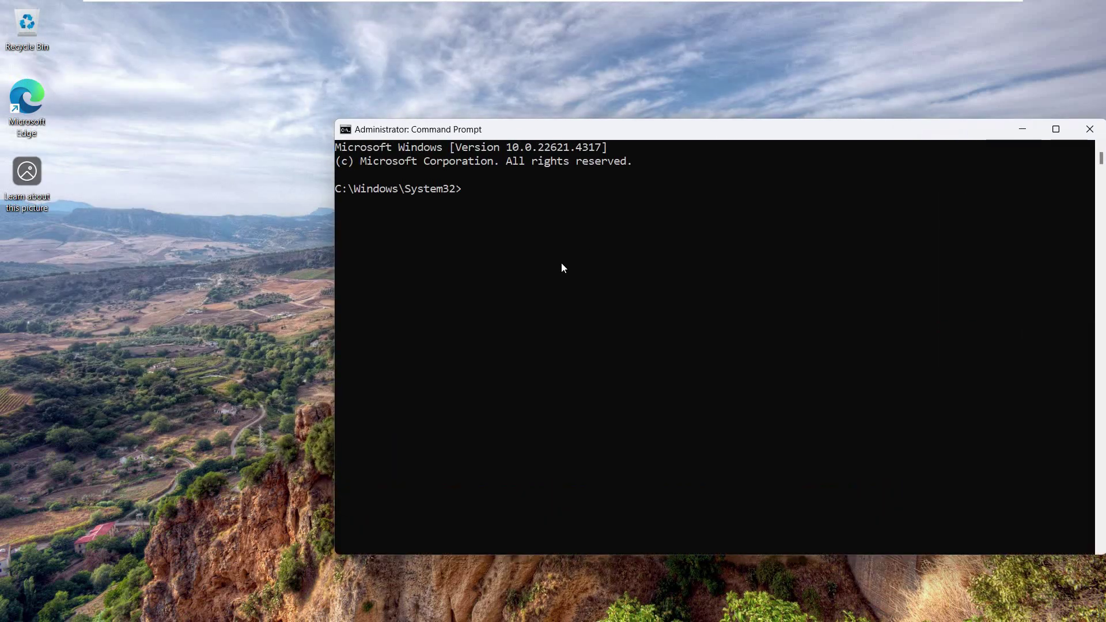
{"action": "left_click_drag", "start_coordinate": [638, 133], "coordinate": [450, 103]}
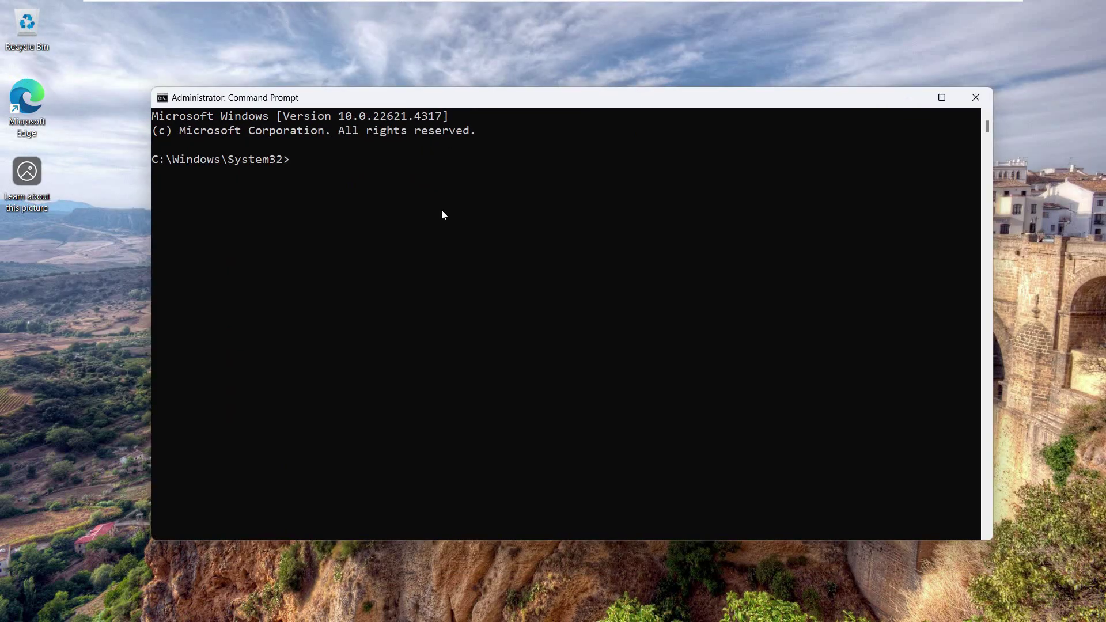
Run 'ipconfig /flushdns' and 'netsh winsock reset', then close the console window
{"action": "type", "text": "ipconfig /flushdns"}
{"action": "key", "text": "Return"}
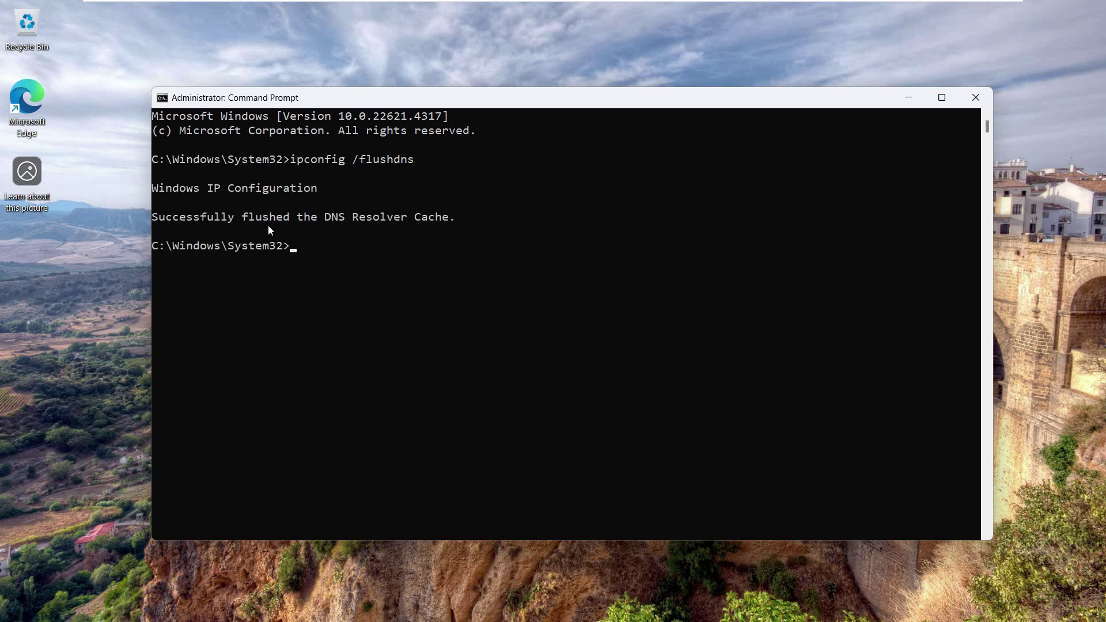
{"action": "left_click", "coordinate": [433, 230]}
{"action": "type", "text": "netsh winsock reset"}
{"action": "key", "text": "Return"}
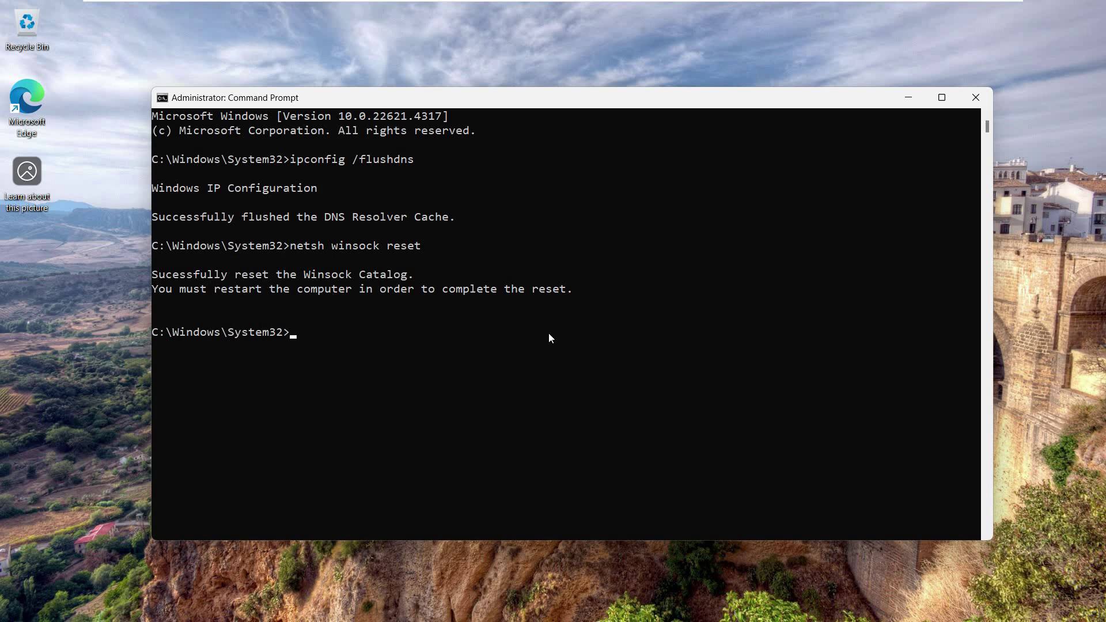
{"action": "left_click", "coordinate": [983, 99]}
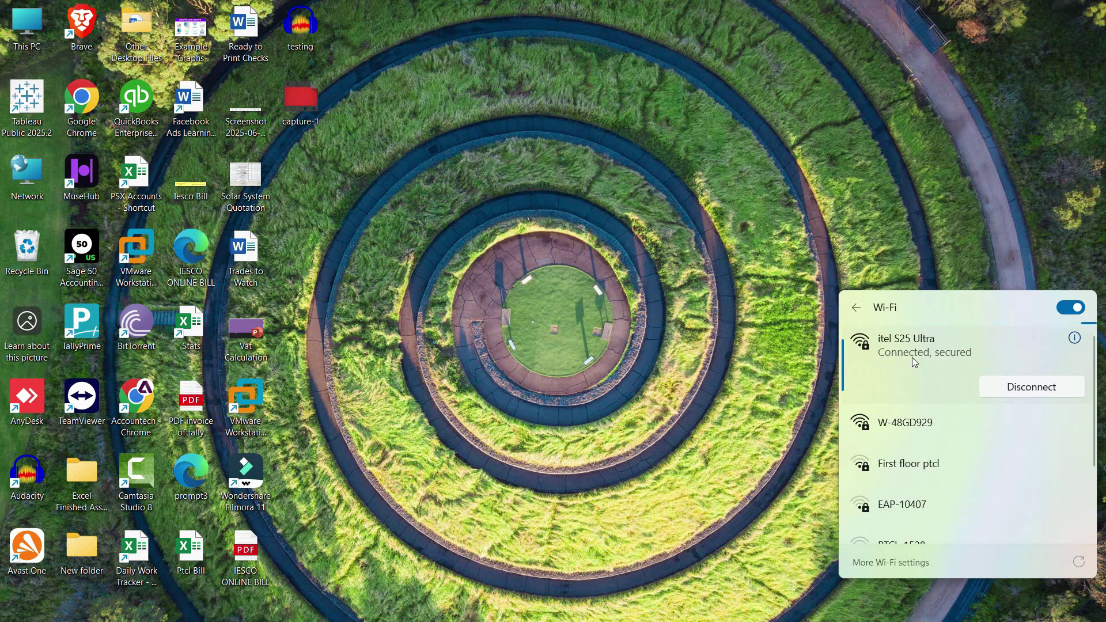
Open the connected itel S25 Ultra network's properties and its advanced Wi-Fi properties
{"action": "right_click", "coordinate": [904, 357]}
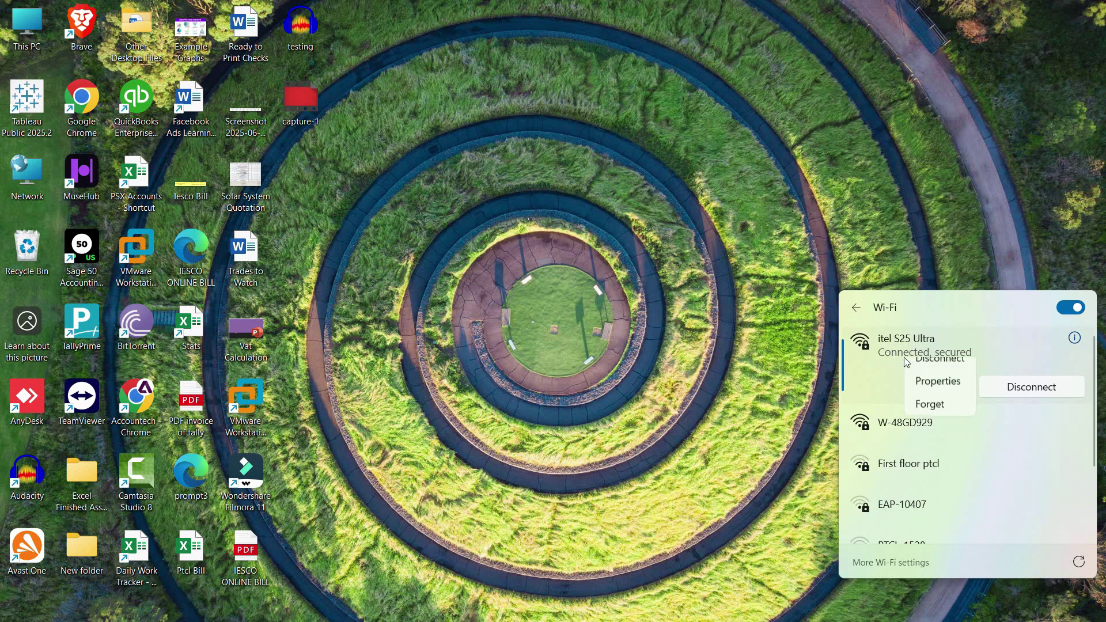
{"action": "left_click", "coordinate": [926, 397]}
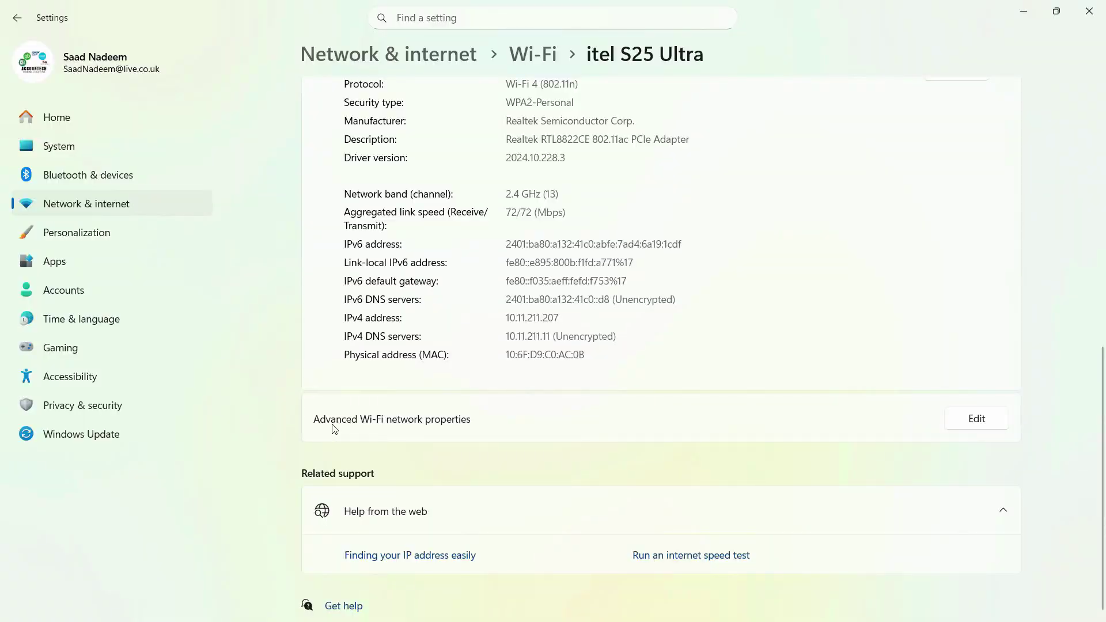
{"action": "left_click", "coordinate": [947, 421]}
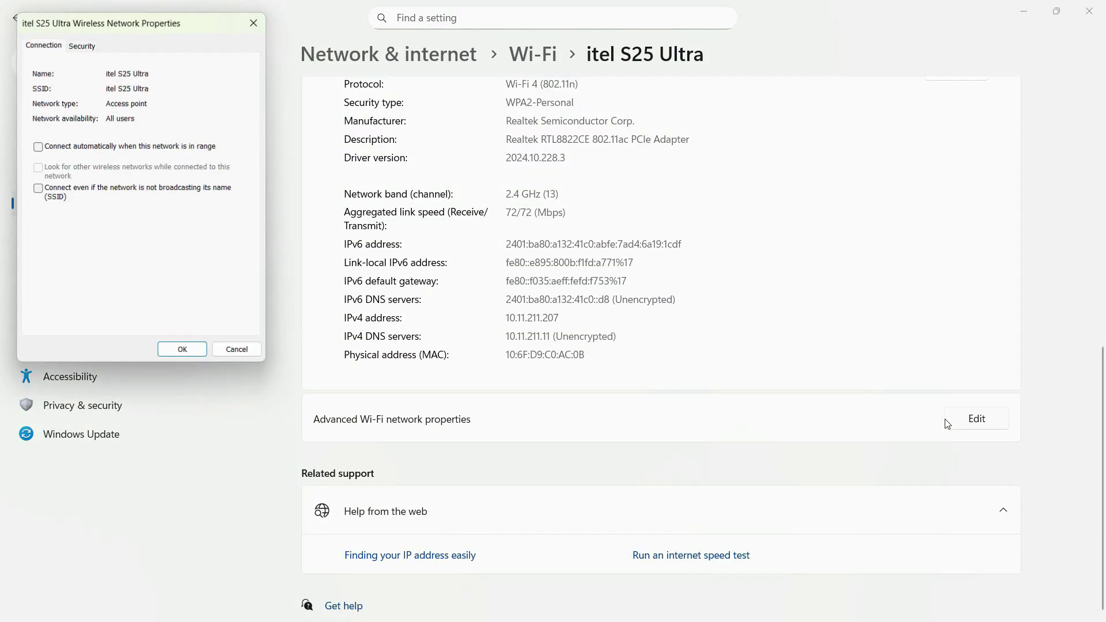
On the Security tab, toggle Show characters on and off, then close the dialog and Settings
{"action": "left_click", "coordinate": [94, 48]}
{"action": "left_click", "coordinate": [109, 145]}
{"action": "left_click", "coordinate": [109, 143]}
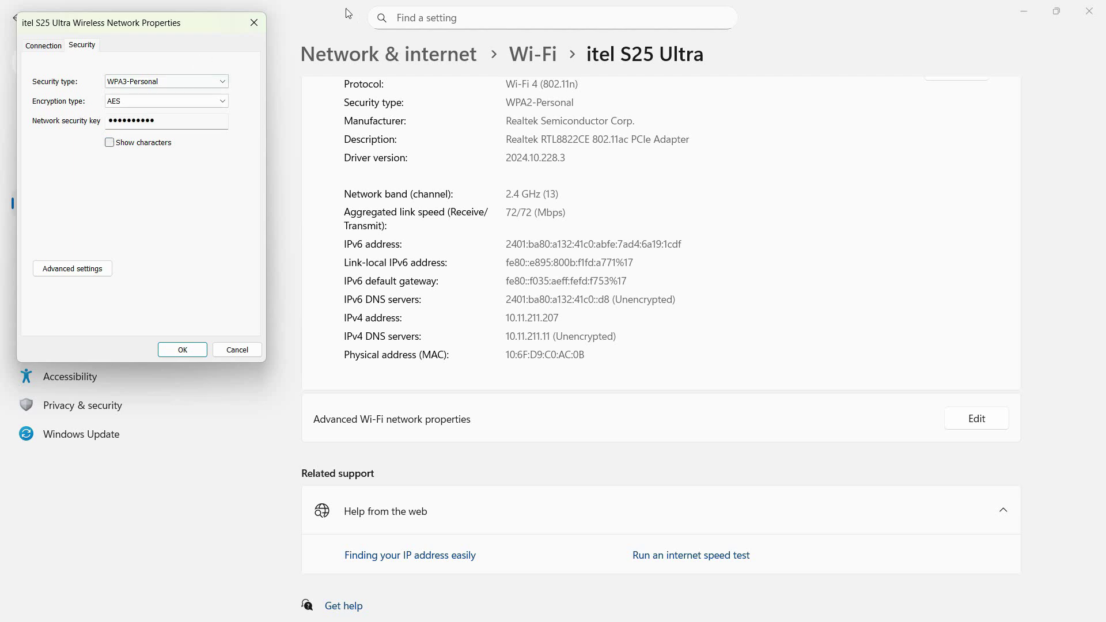
{"action": "left_click", "coordinate": [254, 23]}
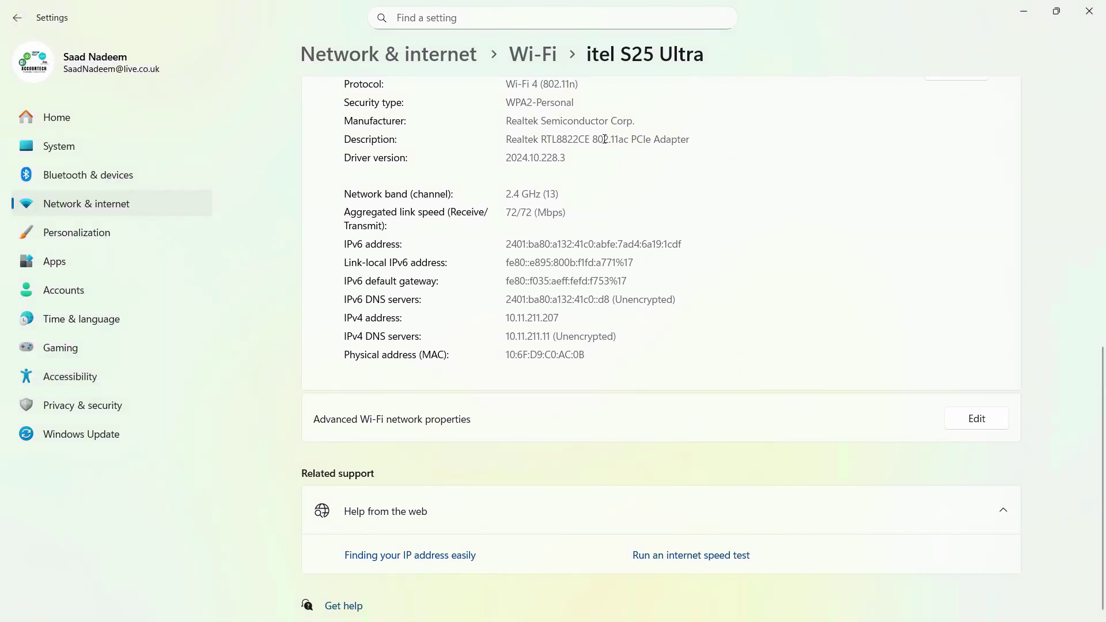
{"action": "left_click", "coordinate": [1089, 13]}
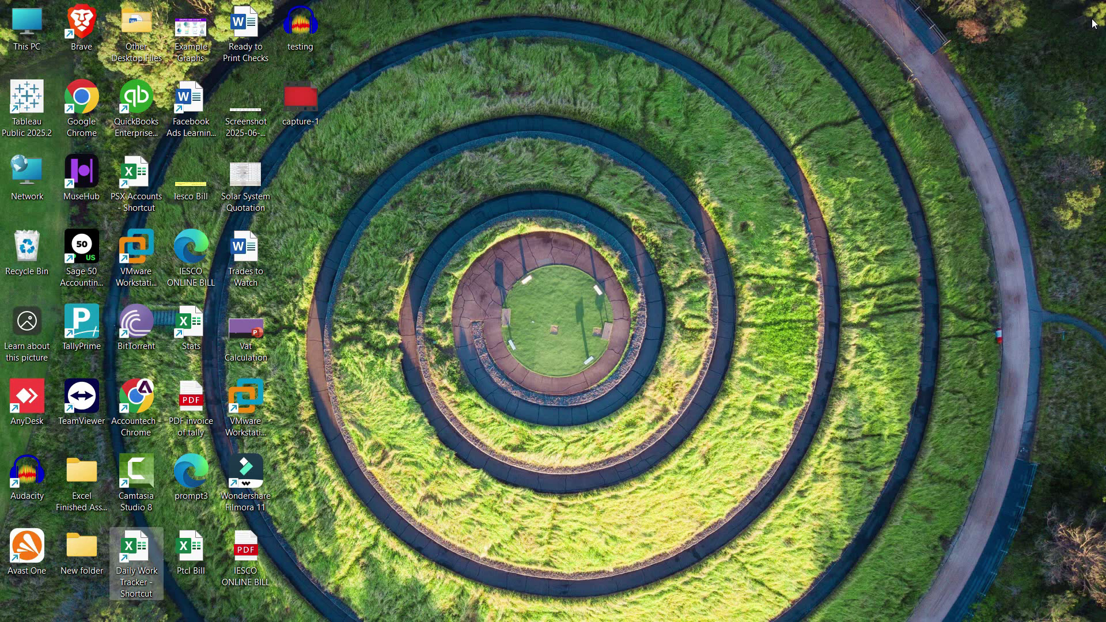
In the VMware machine, search 'network reset' and open the Network reset settings page
{"action": "mouse_move", "coordinate": [868, 601]}
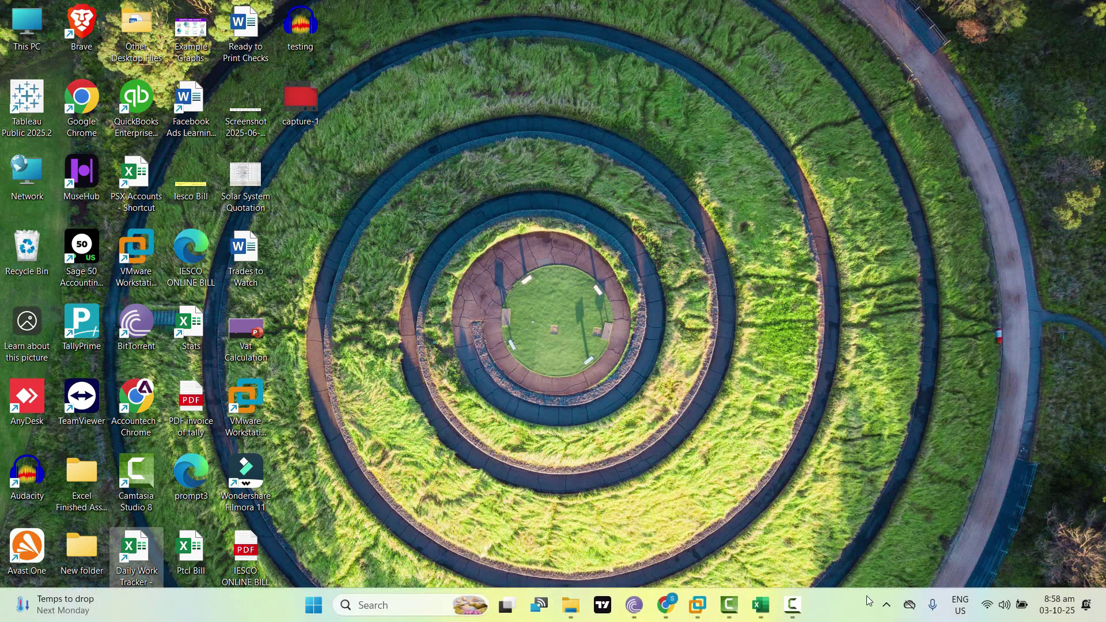
{"action": "left_click", "coordinate": [701, 613]}
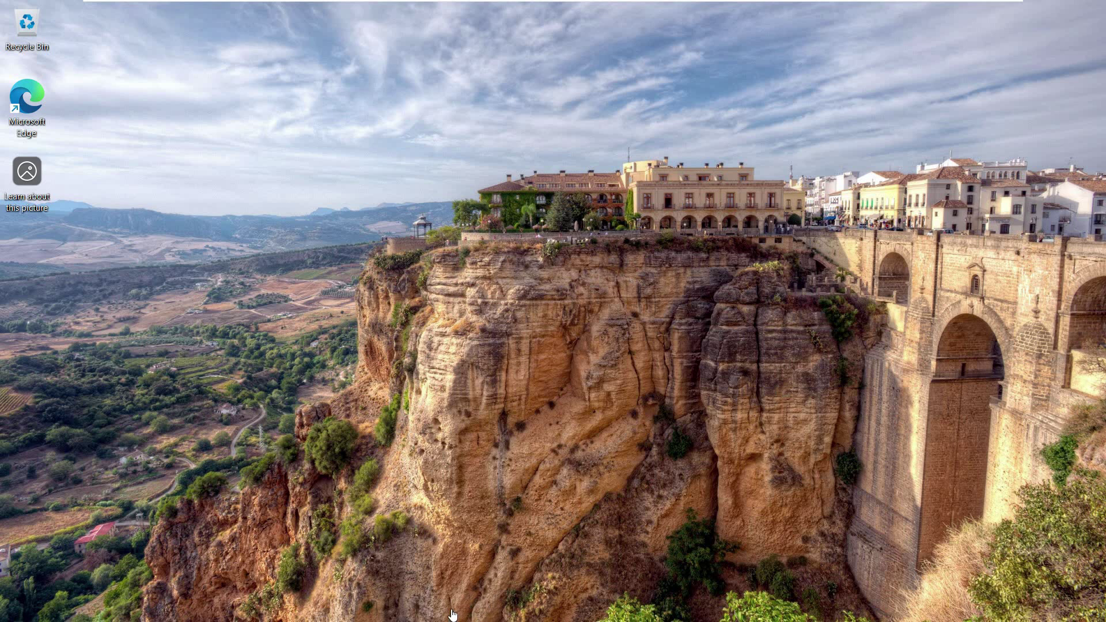
{"action": "key", "text": "super"}
{"action": "type", "text": "netwro"}
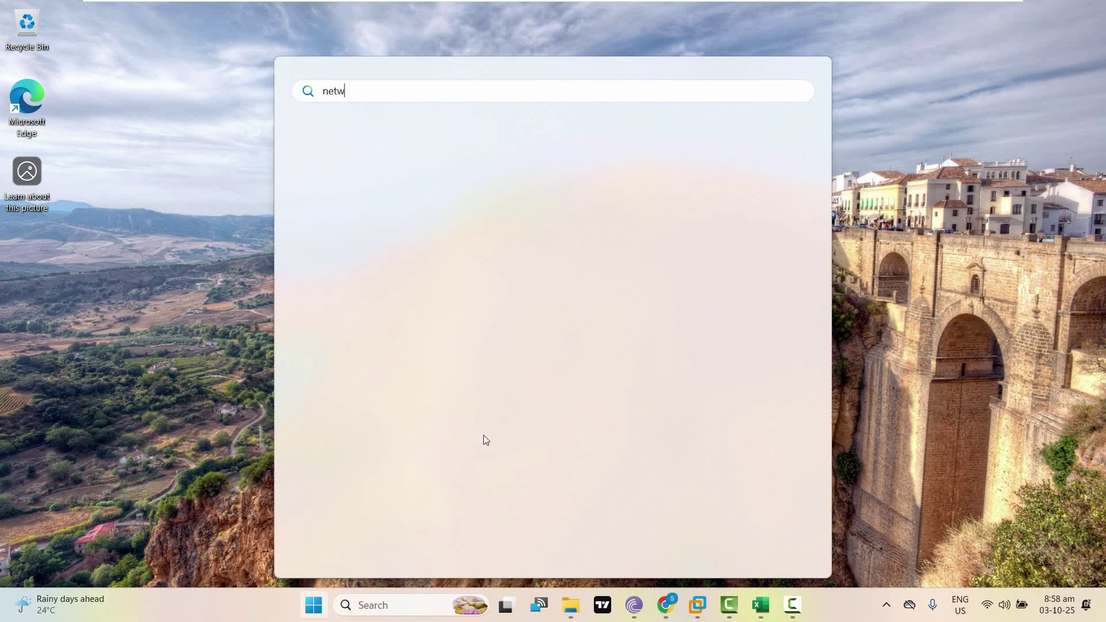
{"action": "key", "text": "BackSpace"}
{"action": "key", "text": "BackSpace"}
{"action": "type", "text": "ork reset"}
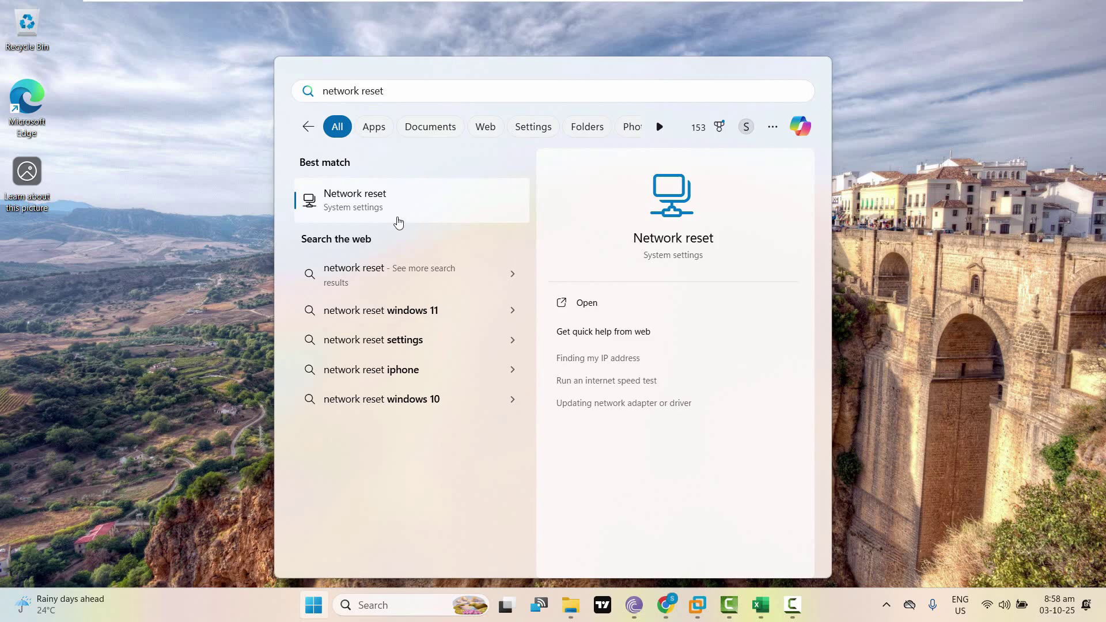
{"action": "left_click", "coordinate": [587, 303]}
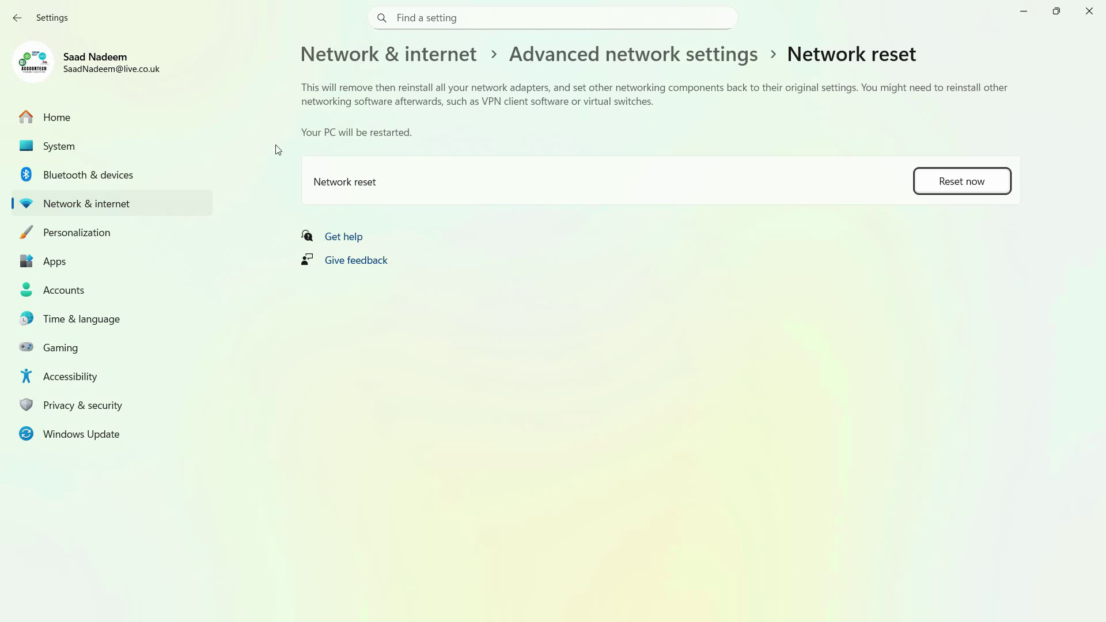
Choose Reset now, confirm with Yes, dismiss the sign-out notice, and reopen the Start menu
{"action": "left_click", "coordinate": [964, 191]}
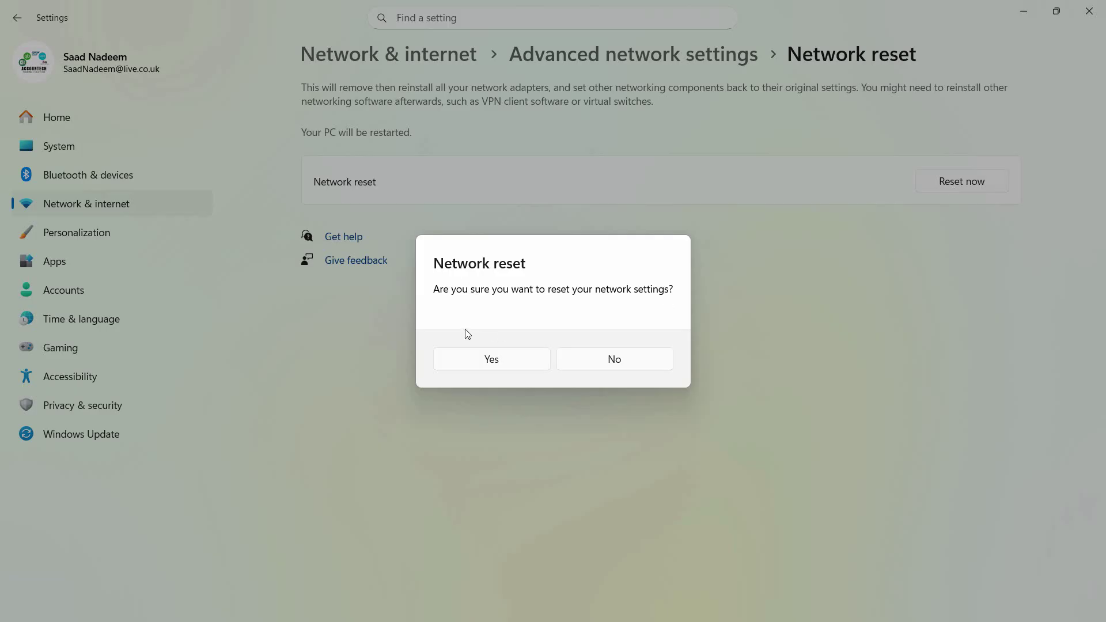
{"action": "left_click", "coordinate": [496, 359]}
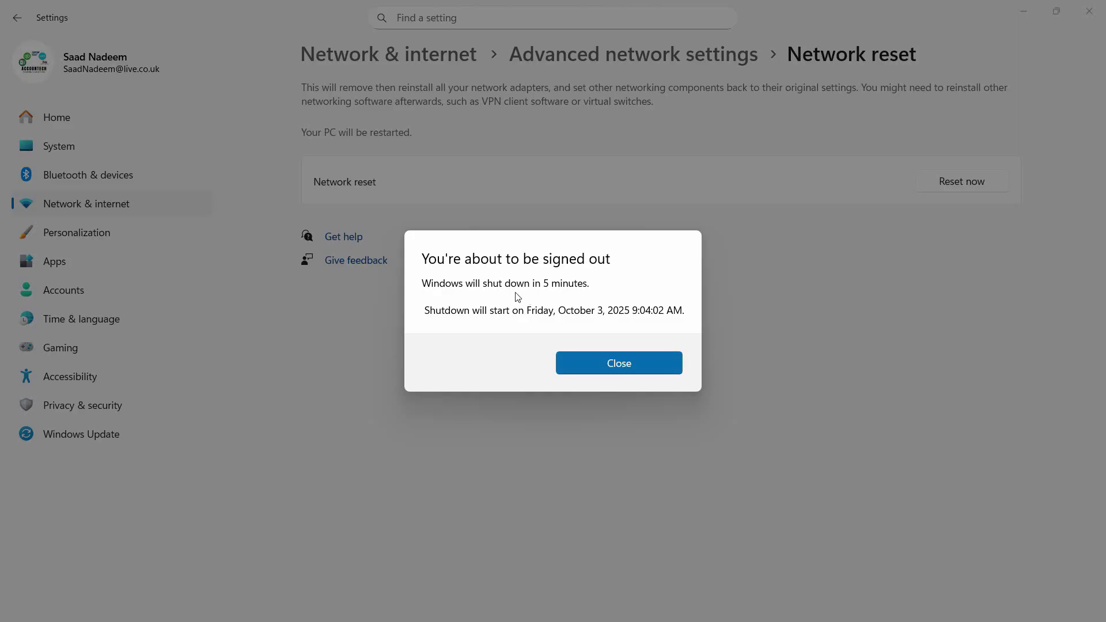
{"action": "left_click", "coordinate": [634, 371]}
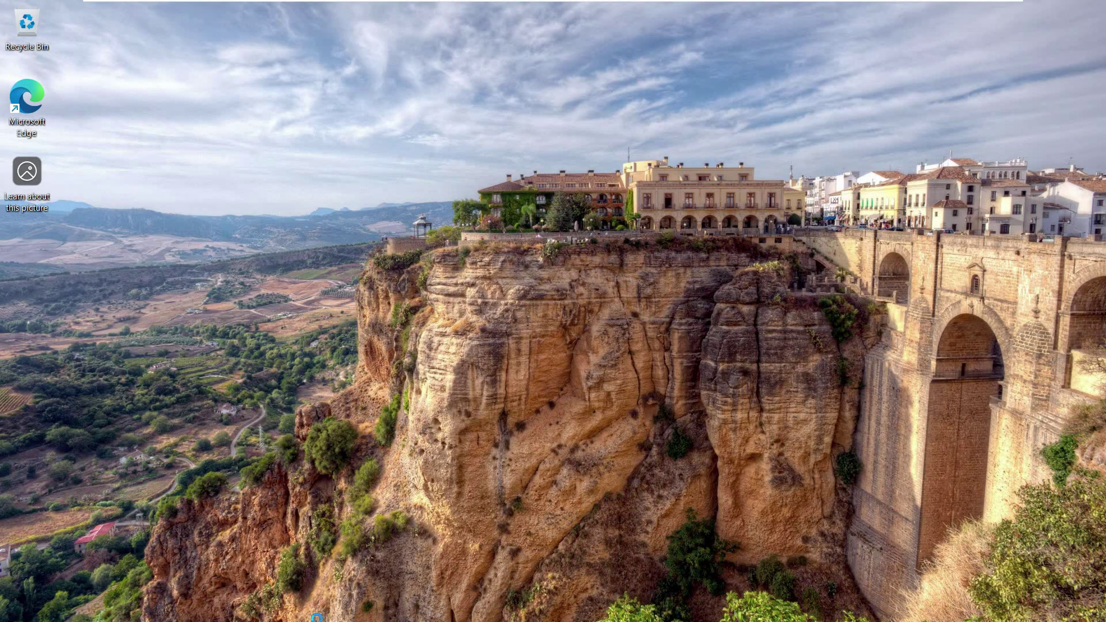
{"action": "left_click", "coordinate": [313, 602]}
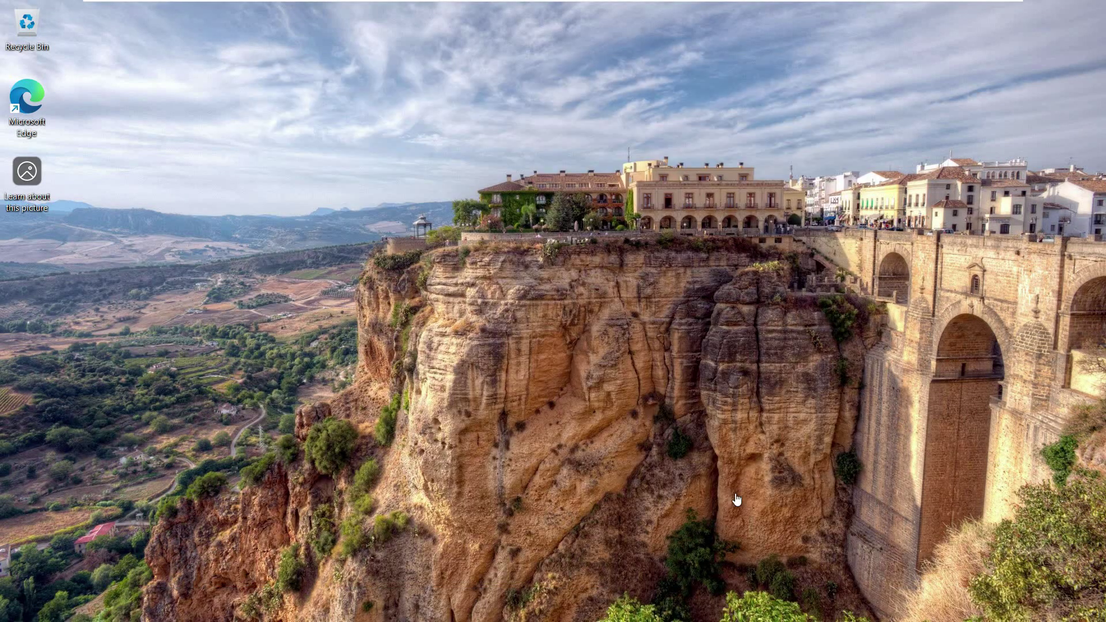